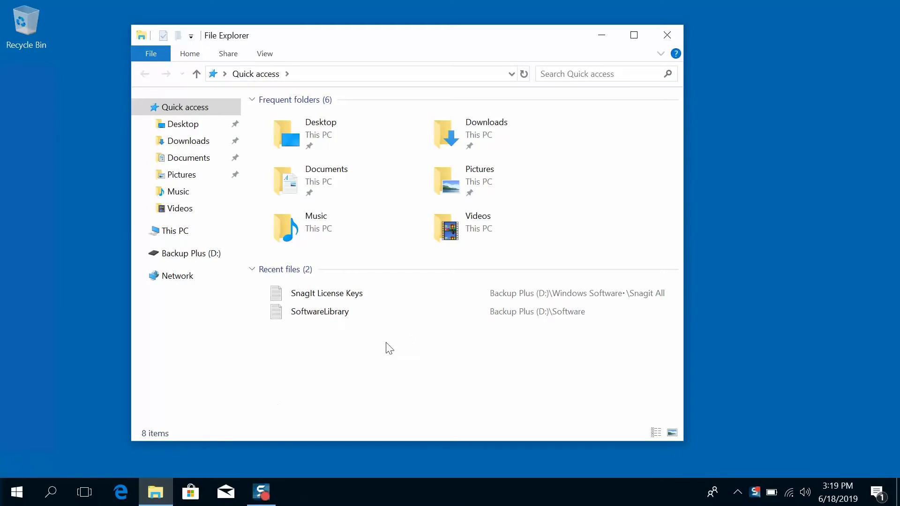
# Step: Open the Backup Plus (D:) drive in File Explorer to view its contents
pyautogui.click(215, 255)
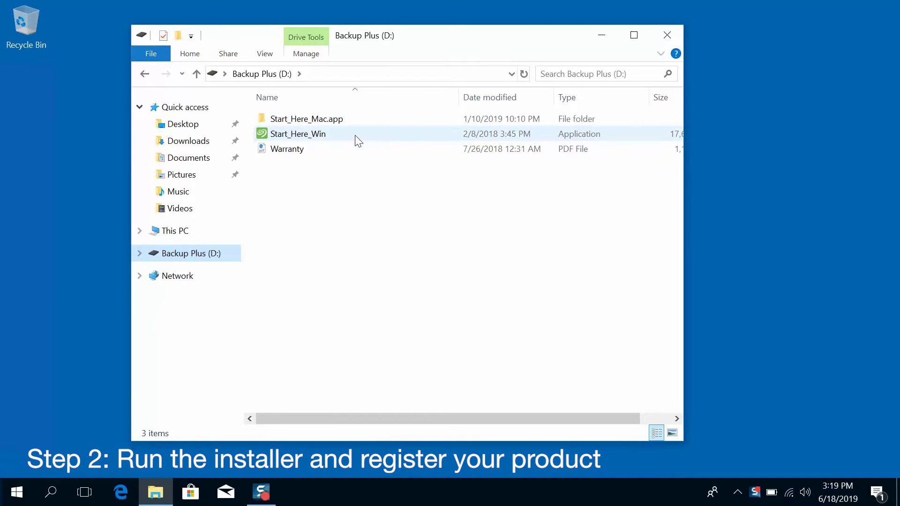
# Step: Launch Start_Here_Win from the Backup Plus drive to open Seagate's registration form
pyautogui.doubleClick(328, 133)
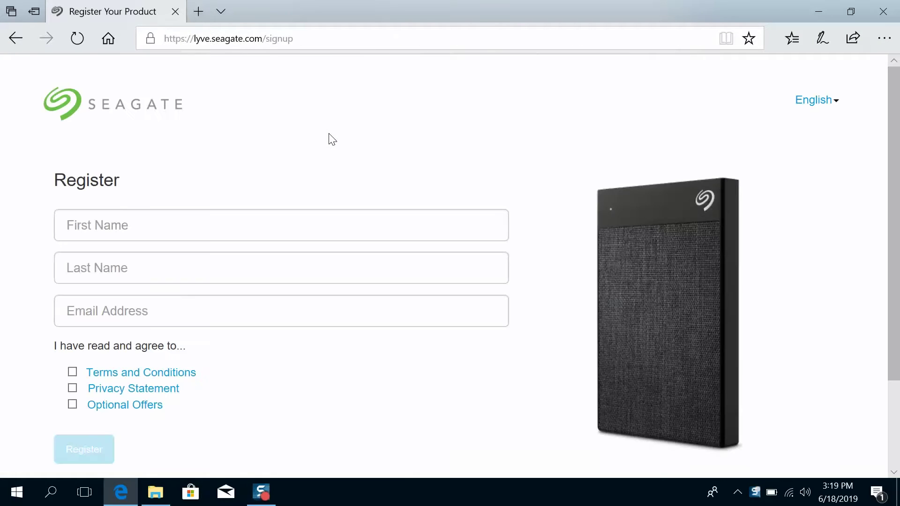
pyautogui.click(303, 228)
# Step: Enter the user's first name, last name and e-mail address in the sign-up form
pyautogui.press('Tab')
pyautogui.press('Tab')
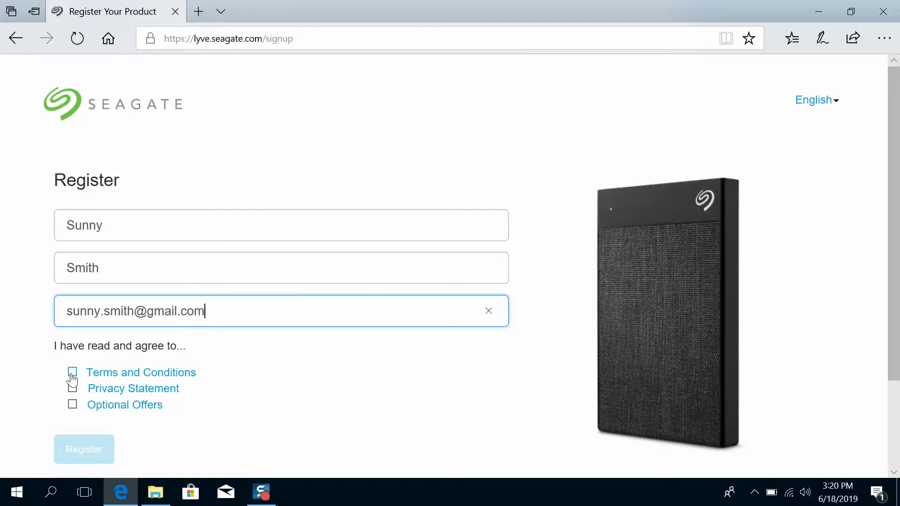
# Step: Accept Terms, Privacy and Optional Offers, submit the registration, and download the Toolkit installer
pyautogui.click(72, 371)
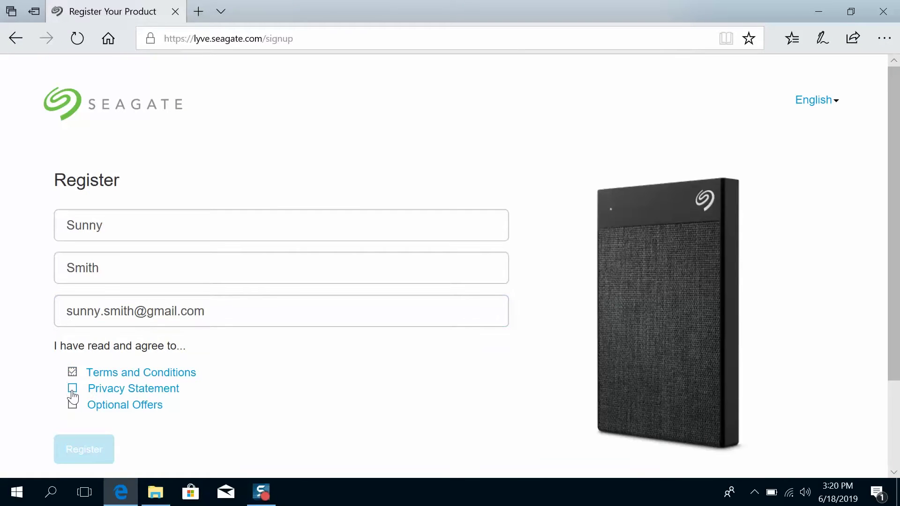
pyautogui.click(72, 389)
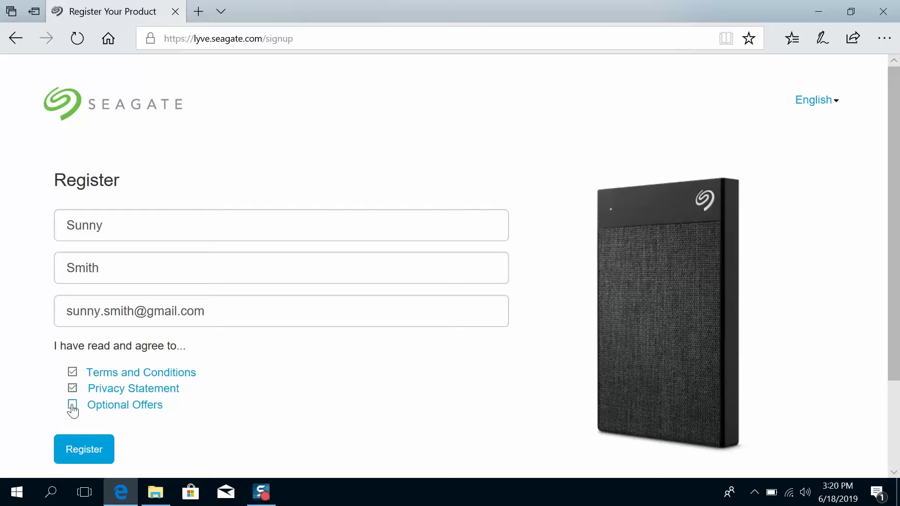
pyautogui.click(72, 407)
pyautogui.scroll(-2, 217, 404)
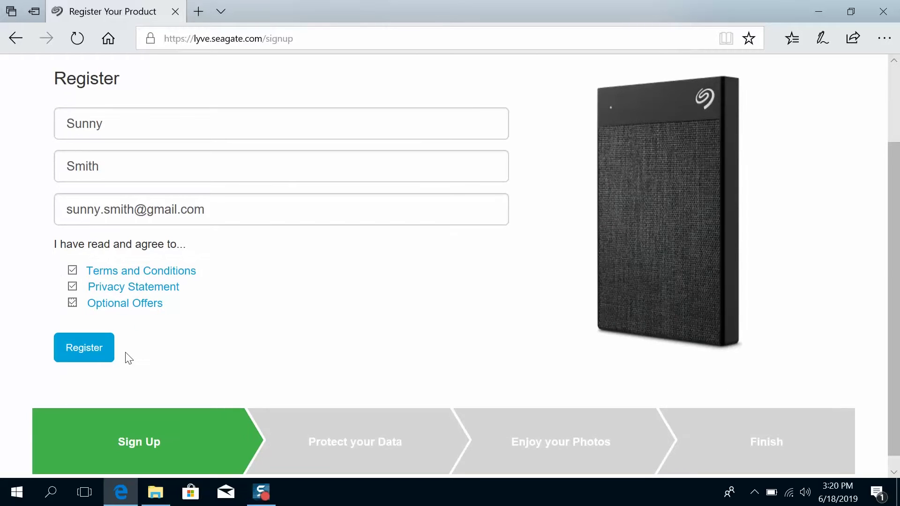
pyautogui.click(95, 352)
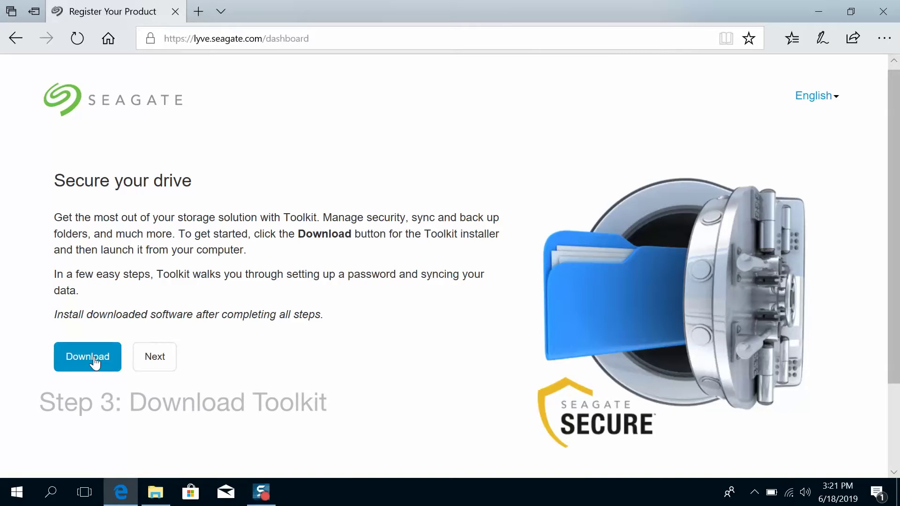
pyautogui.click(96, 362)
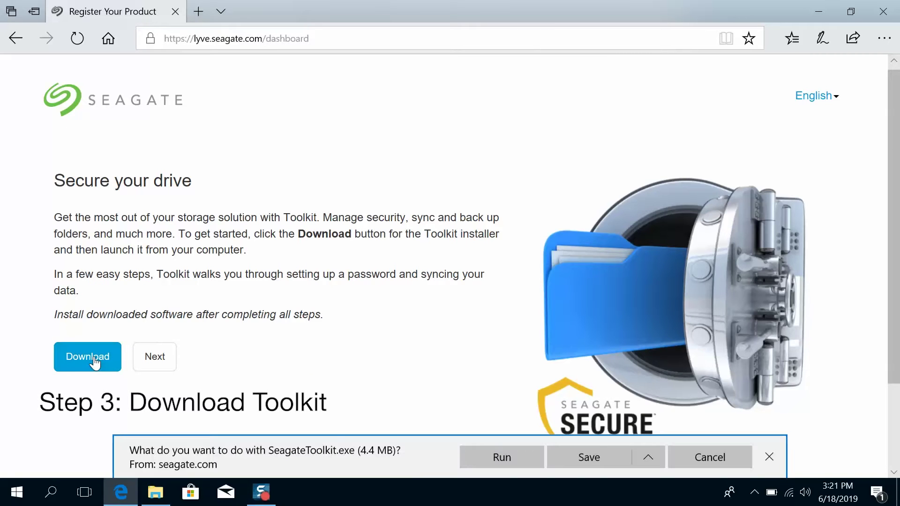
# Step: Save SeagateToolkit.exe into the Downloads folder and continue past Secure your drive
pyautogui.click(646, 457)
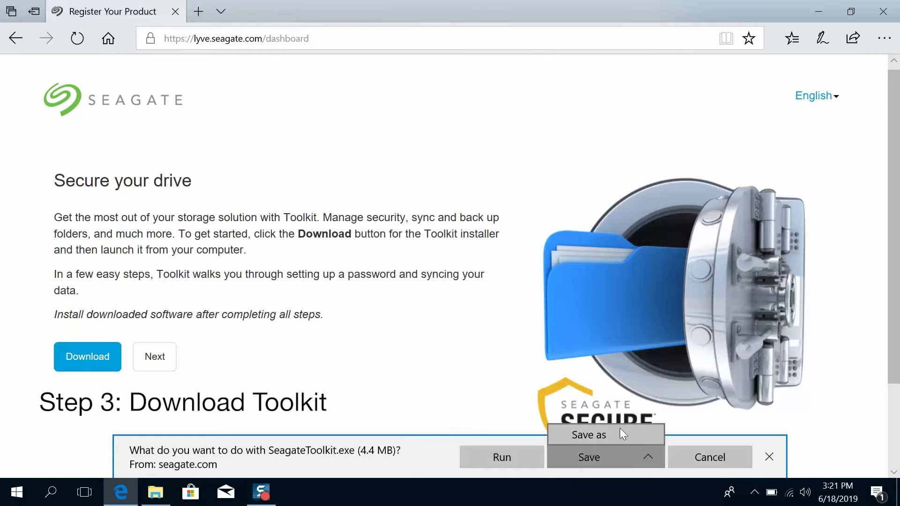
pyautogui.click(612, 432)
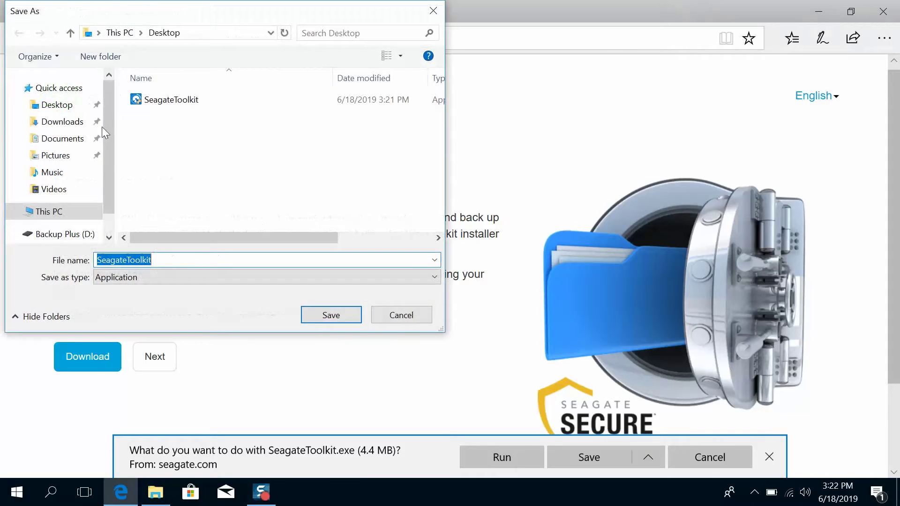
pyautogui.click(69, 124)
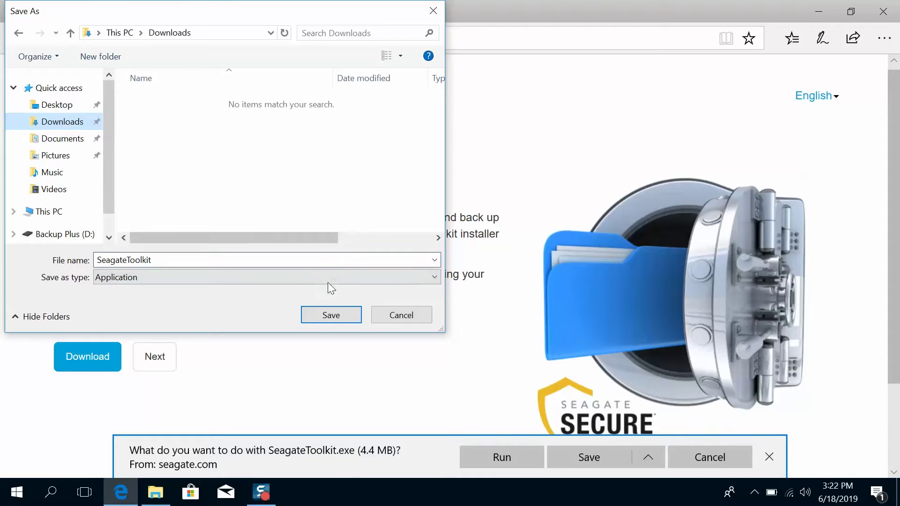
pyautogui.click(331, 315)
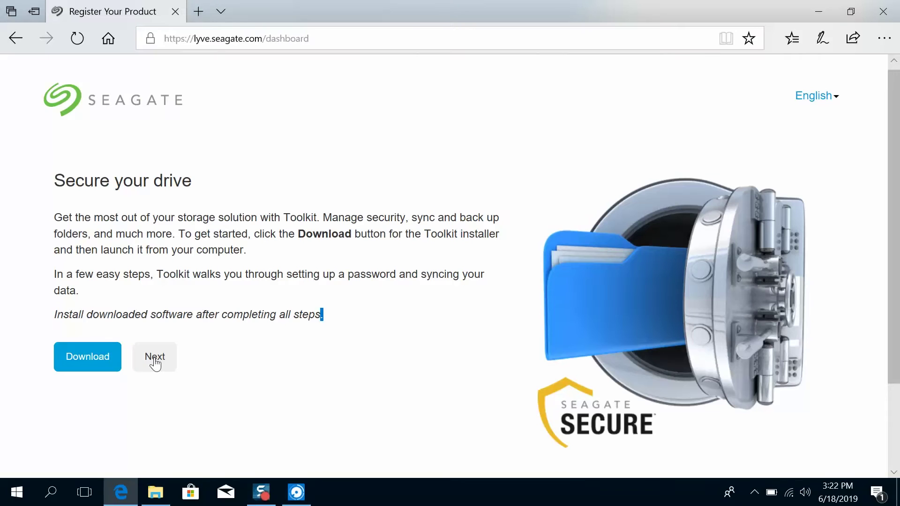
pyautogui.click(150, 366)
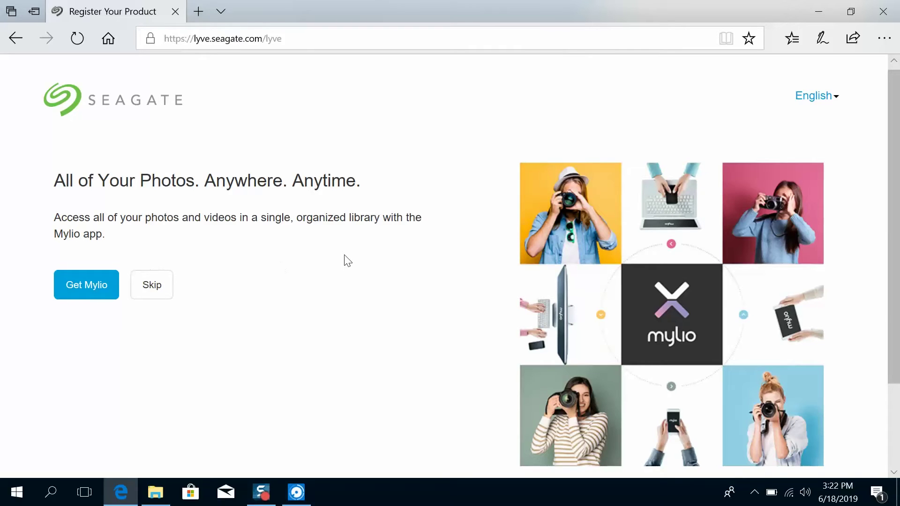
# Step: Open the Mylio, Rescue and Adobe Creative Cloud Photography plan offers from the registration page
pyautogui.scroll(-1, 347, 260)
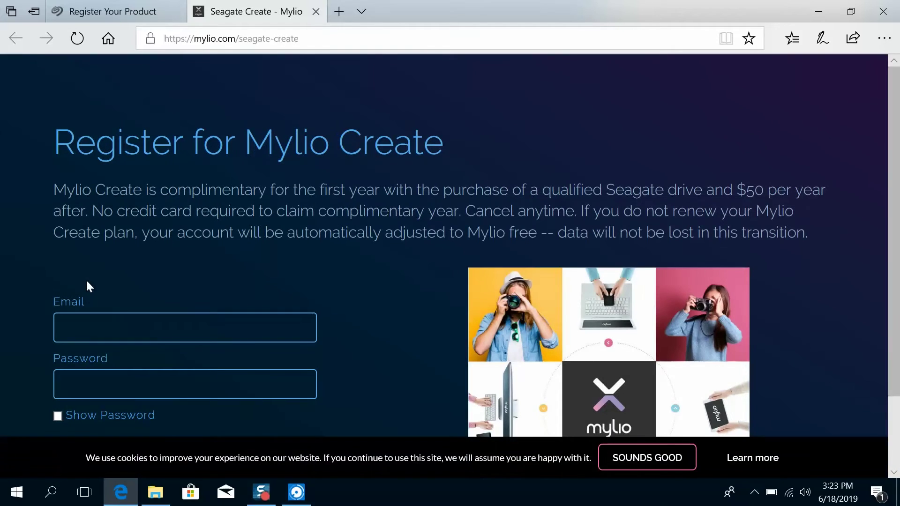
pyautogui.scroll(-2, 344, 215)
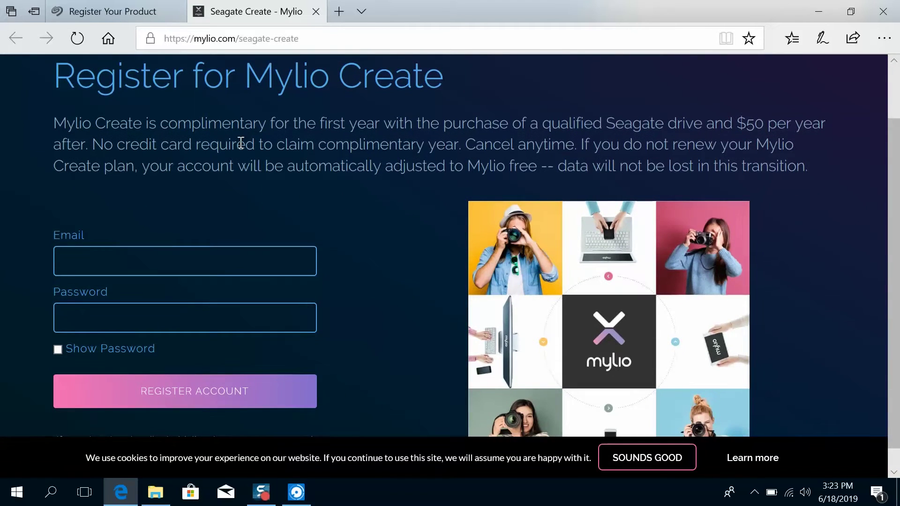
pyautogui.moveTo(113, 11)
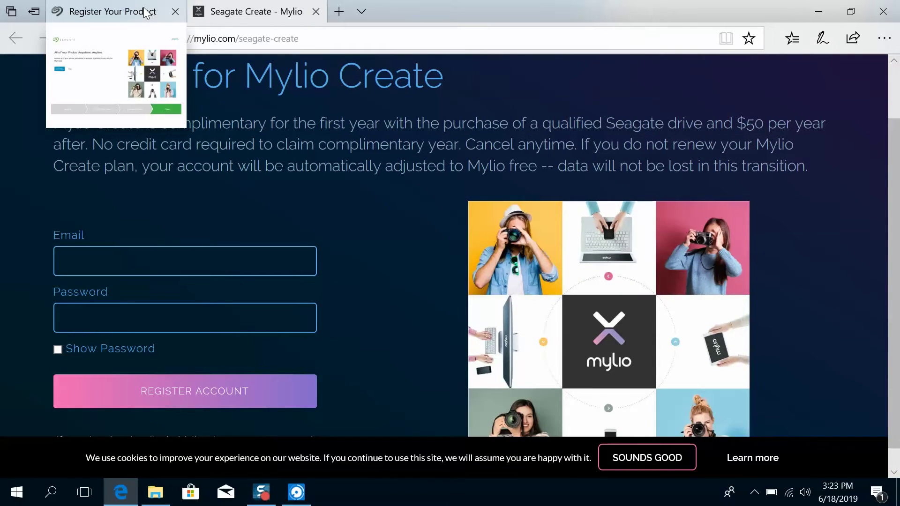
pyautogui.click(151, 9)
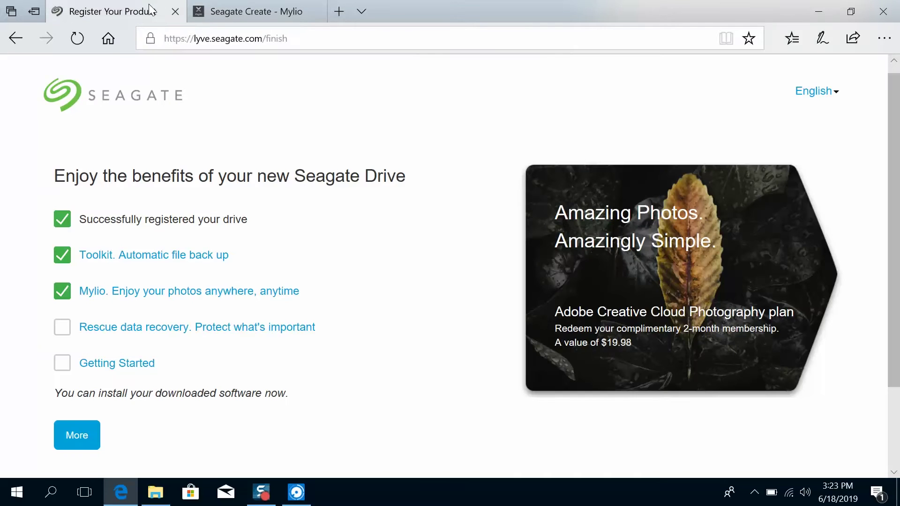
pyautogui.scroll(-1, 362, 363)
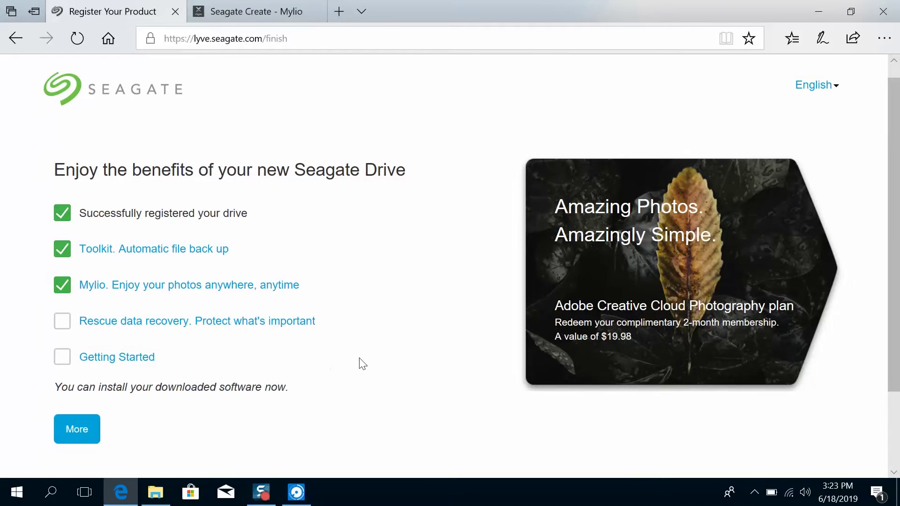
pyautogui.click(113, 324)
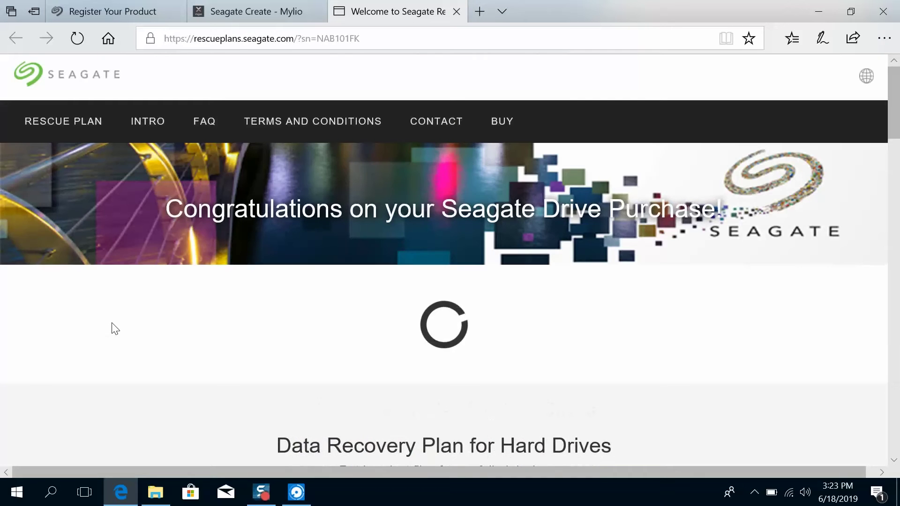
pyautogui.scroll(-1, 113, 328)
pyautogui.scroll(-1, 112, 328)
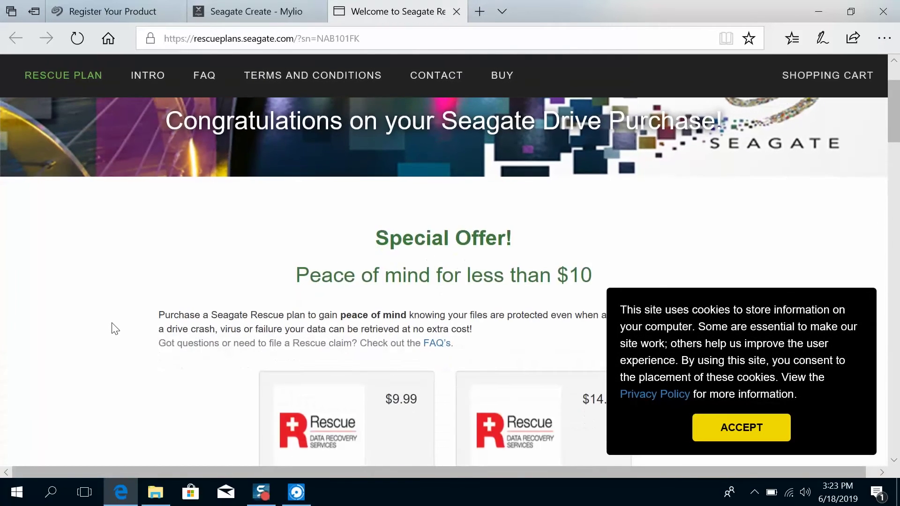
pyautogui.hotkey('ctrl', 'Tab')
pyautogui.click(687, 310)
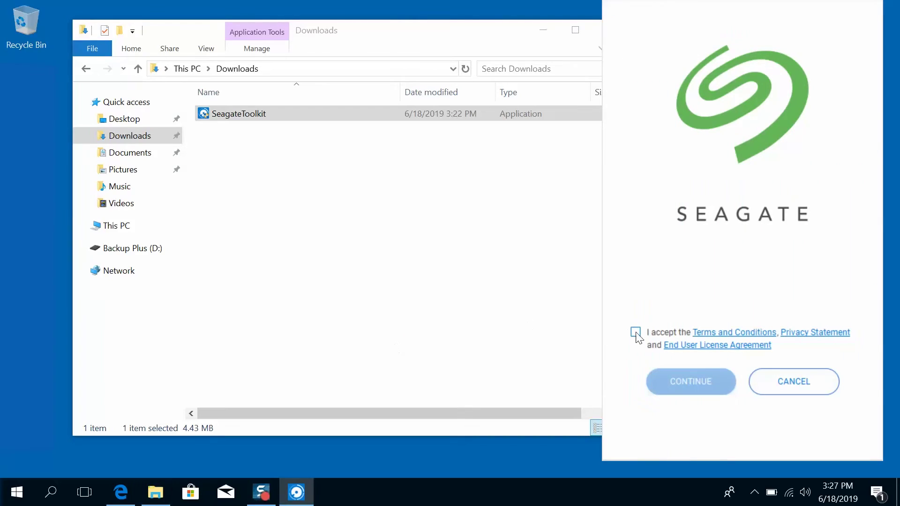
# Step: Accept the terms and install Toolkit, then start Seagate Secure, acknowledging passwords are unrecoverable
pyautogui.click(635, 332)
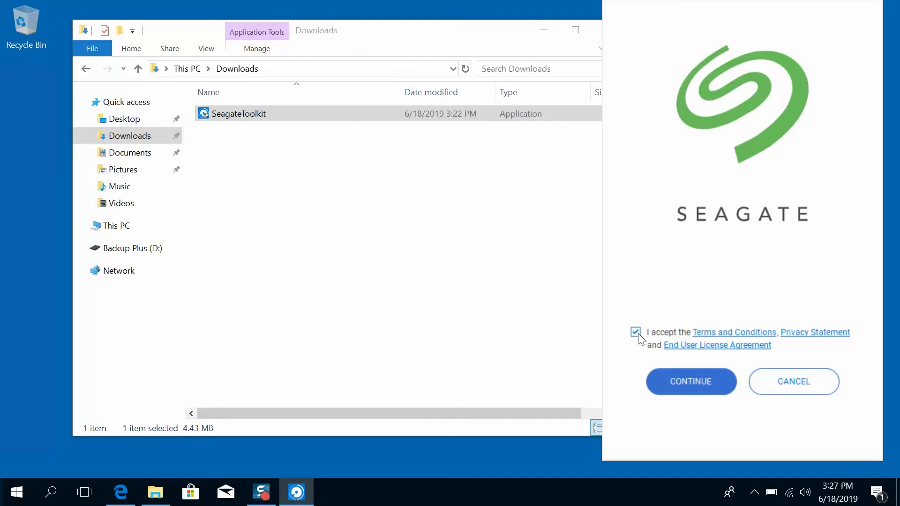
pyautogui.click(692, 382)
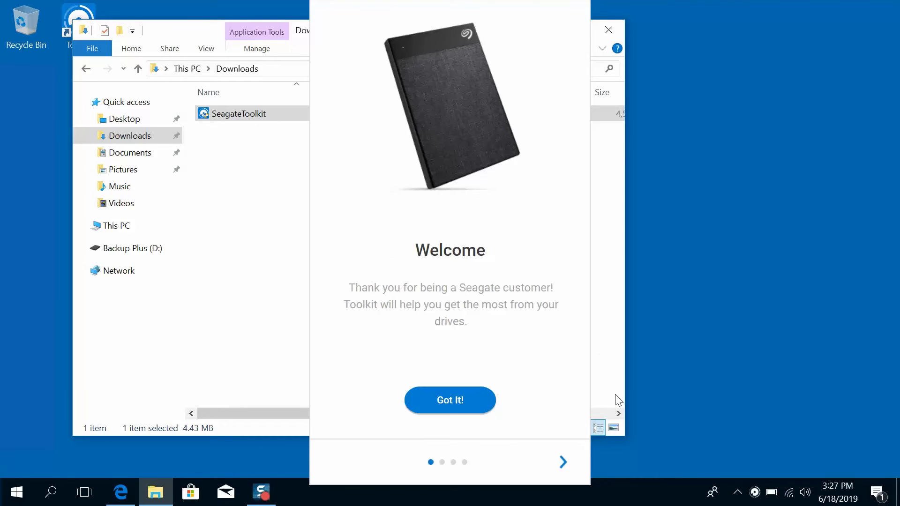
pyautogui.click(565, 464)
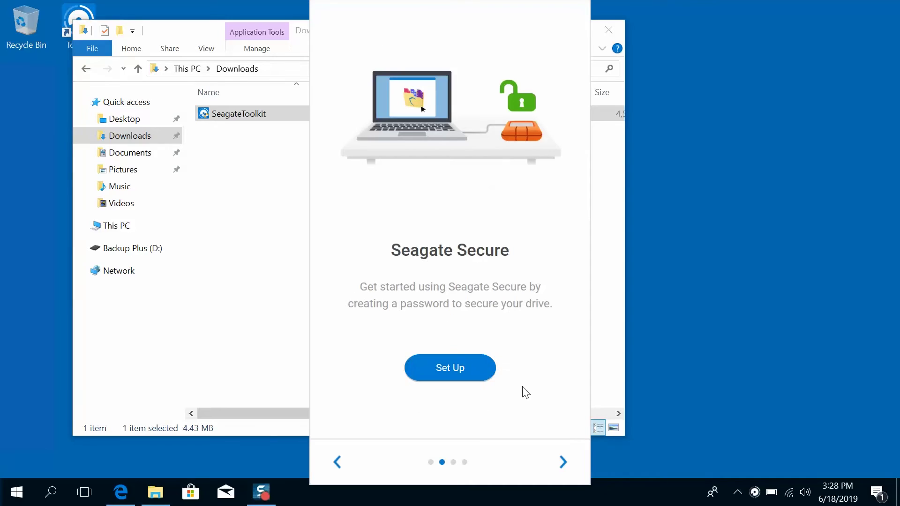
pyautogui.click(478, 372)
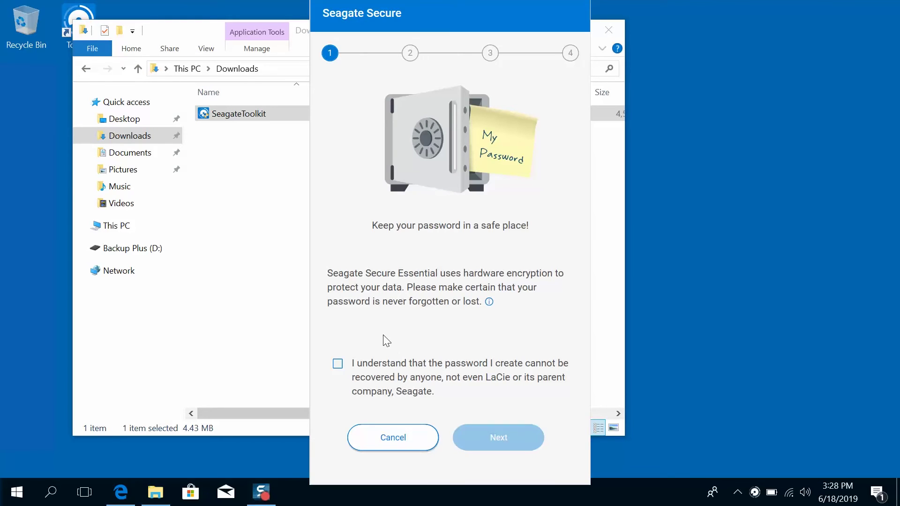
pyautogui.click(338, 364)
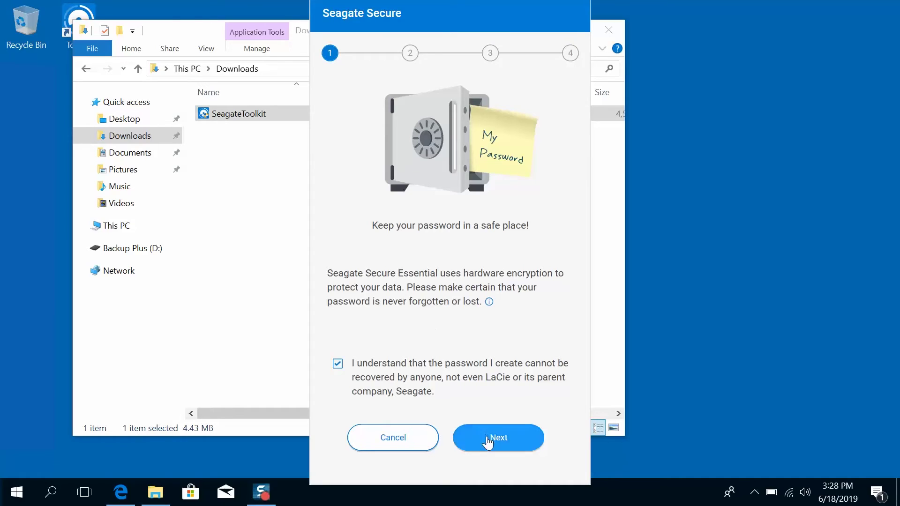
pyautogui.click(524, 437)
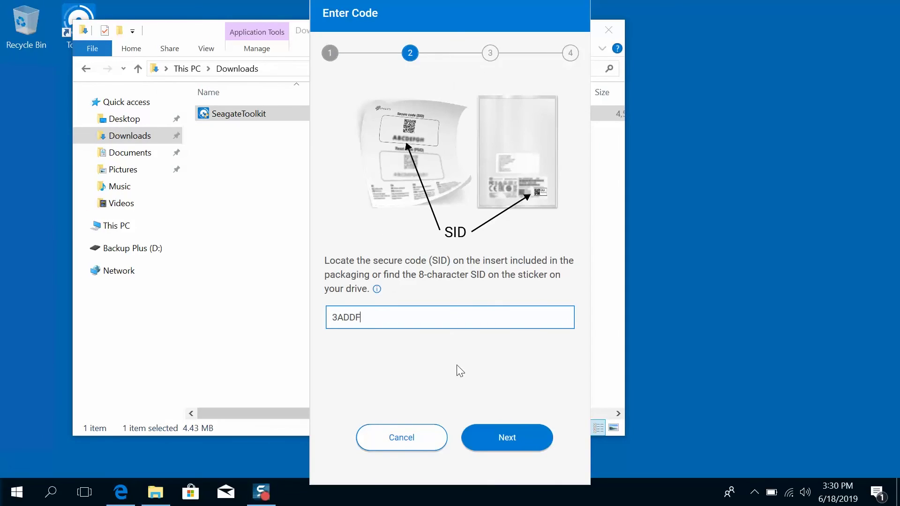
# Step: Submit the drive's secure code and enter a strong new drive password
pyautogui.press('Return')
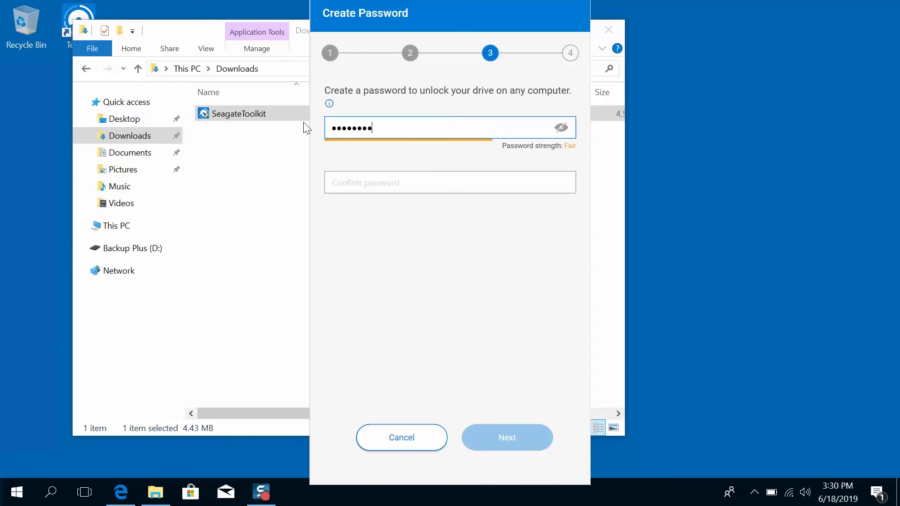
pyautogui.press('Tab')
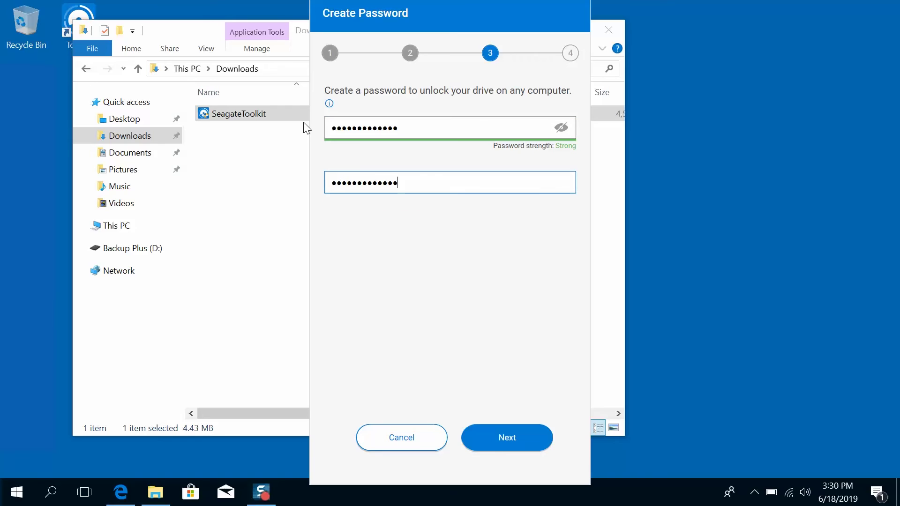
# Step: Confirm and create the drive password, then save a favorite-vegetable password hint
pyautogui.click(502, 449)
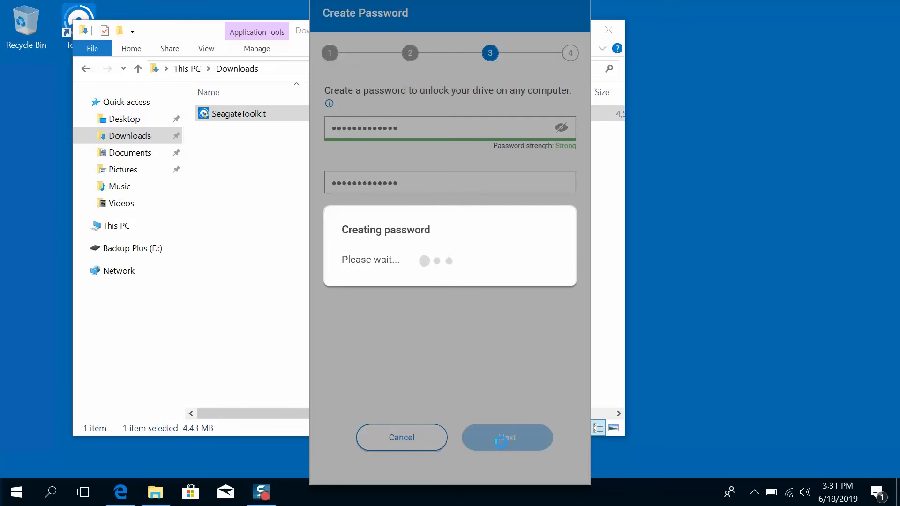
pyautogui.write("What's your favorite vegetable?")
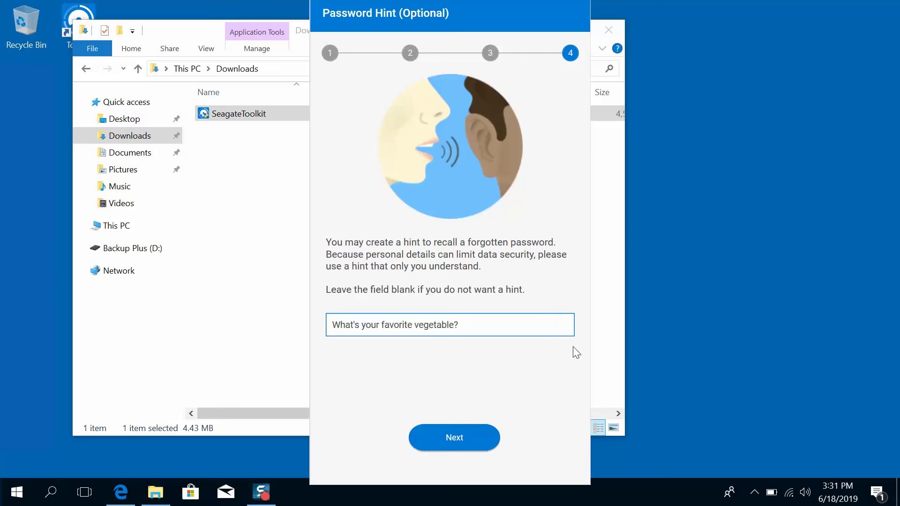
pyautogui.click(467, 448)
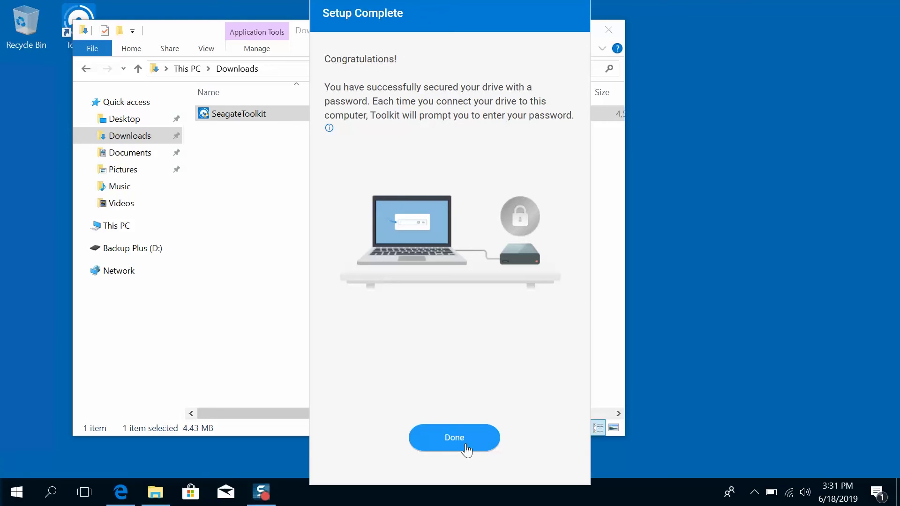